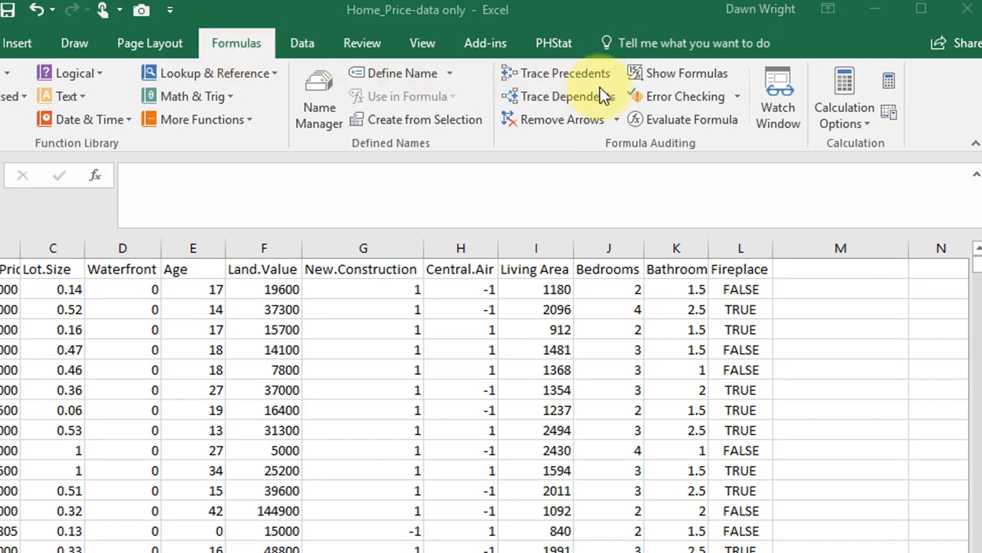
# Step: Switch workbook calculation to Manual so RAND values only recalculate on demand
pyautogui.click(861, 123)
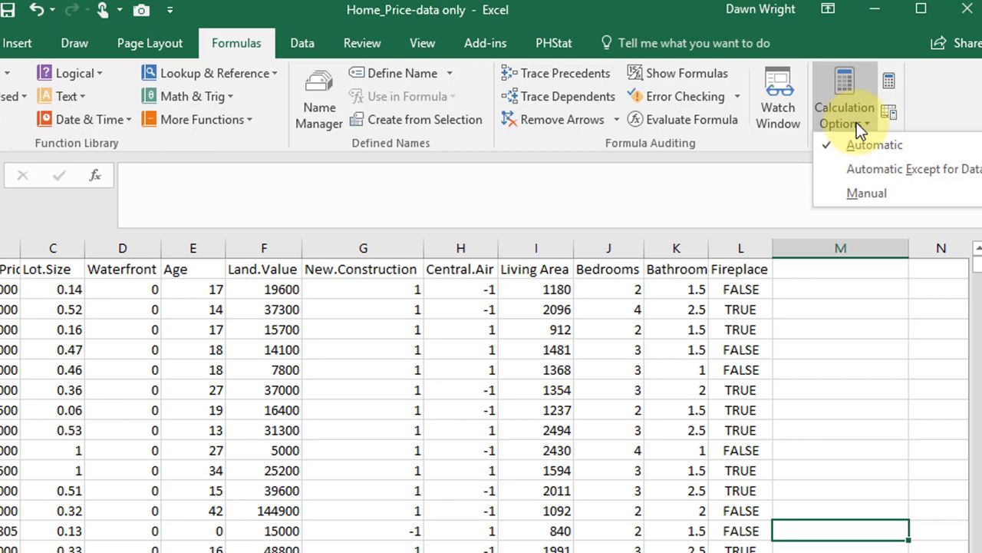
pyautogui.click(869, 193)
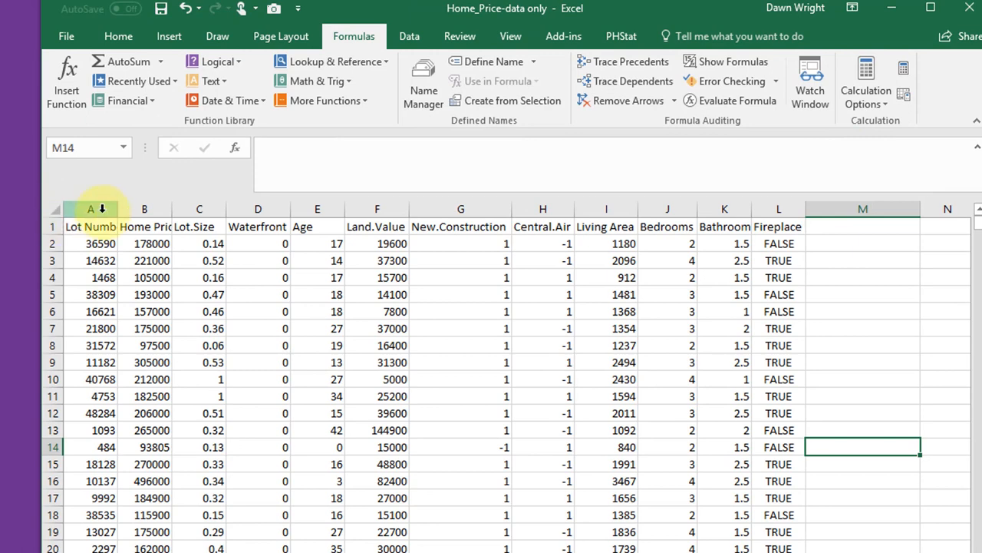
# Step: Insert a blank column A before the Lot Number column
pyautogui.click(102, 208)
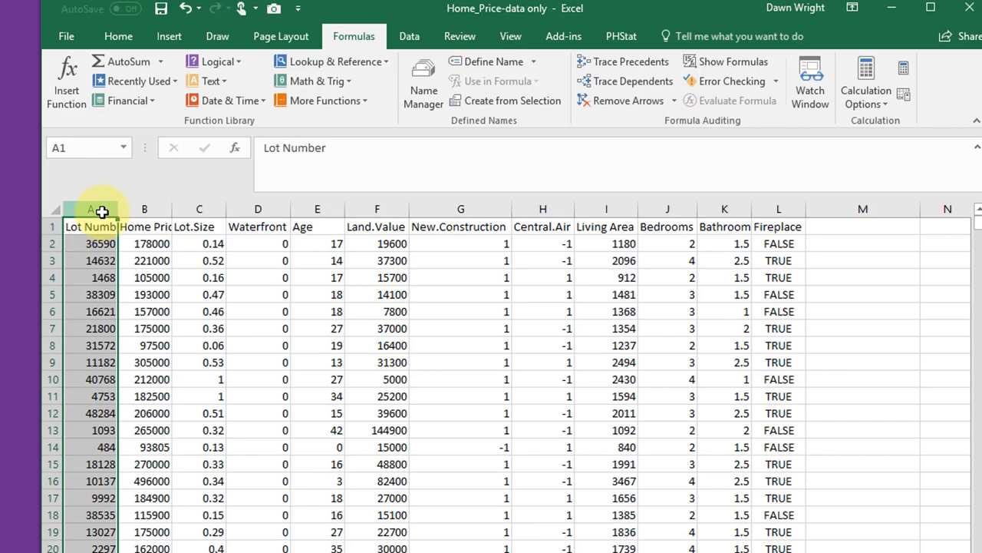
pyautogui.rightClick(105, 216)
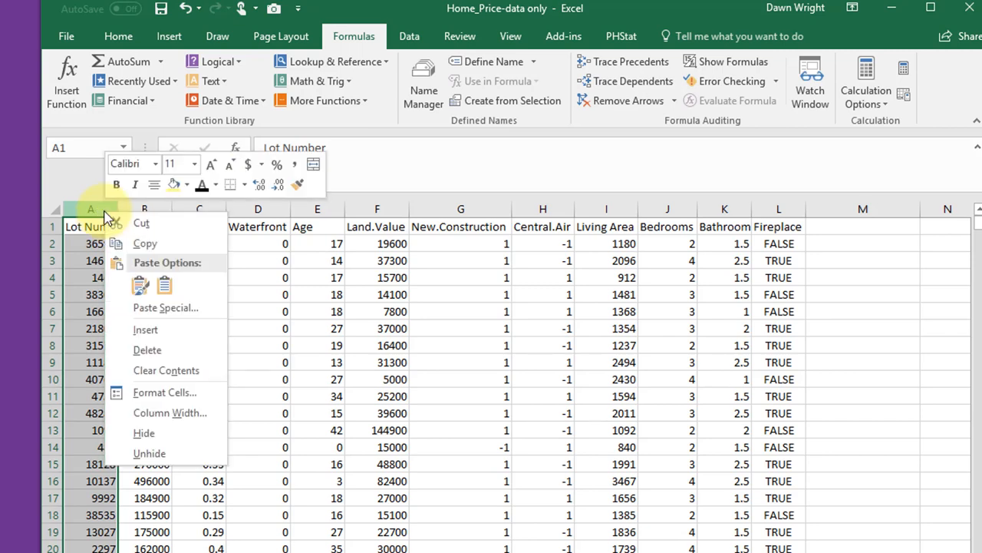
pyautogui.click(142, 329)
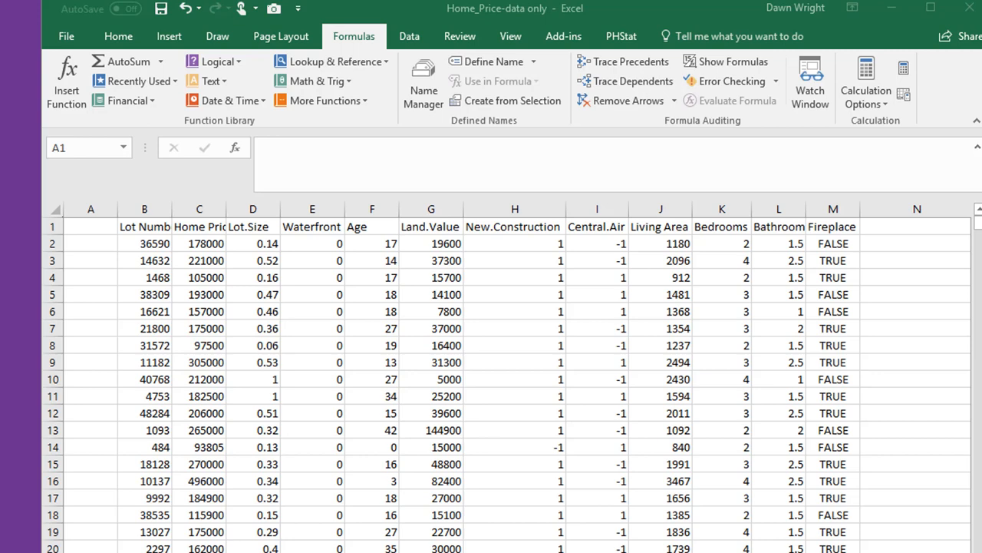
# Step: Find the last record (row 1729) and mark it with 'Stop' in column A
pyautogui.click(151, 242)
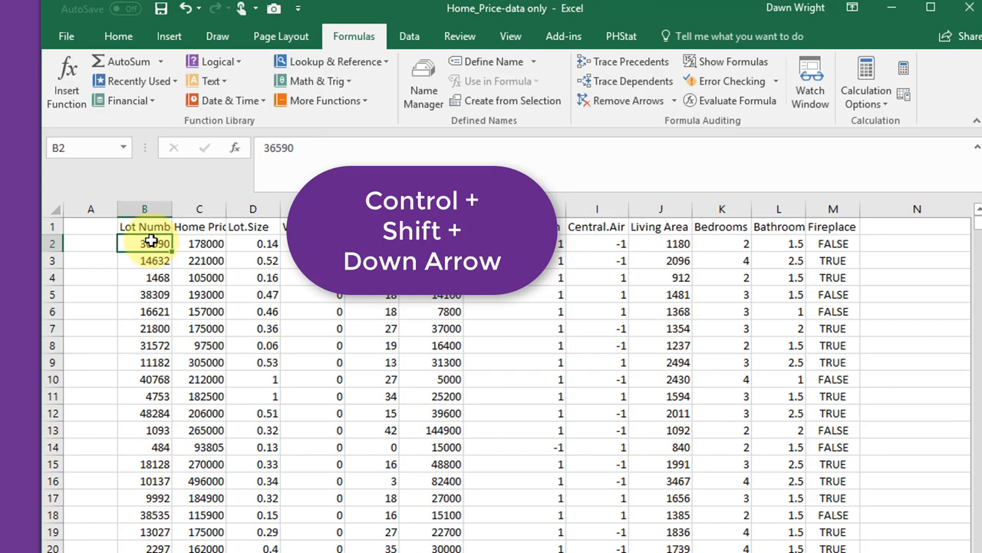
pyautogui.hotkey('ctrl', 'shift', 'Down')
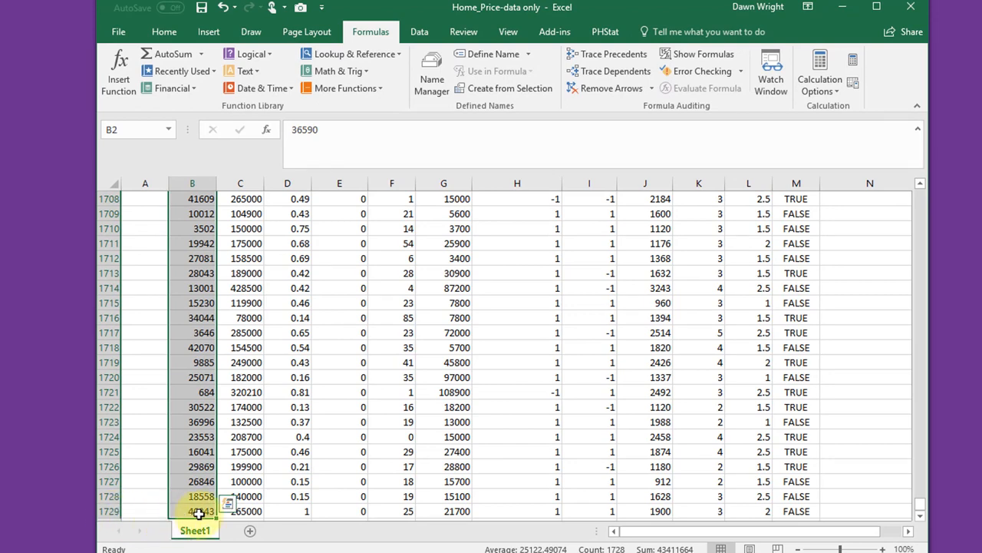
pyautogui.click(153, 512)
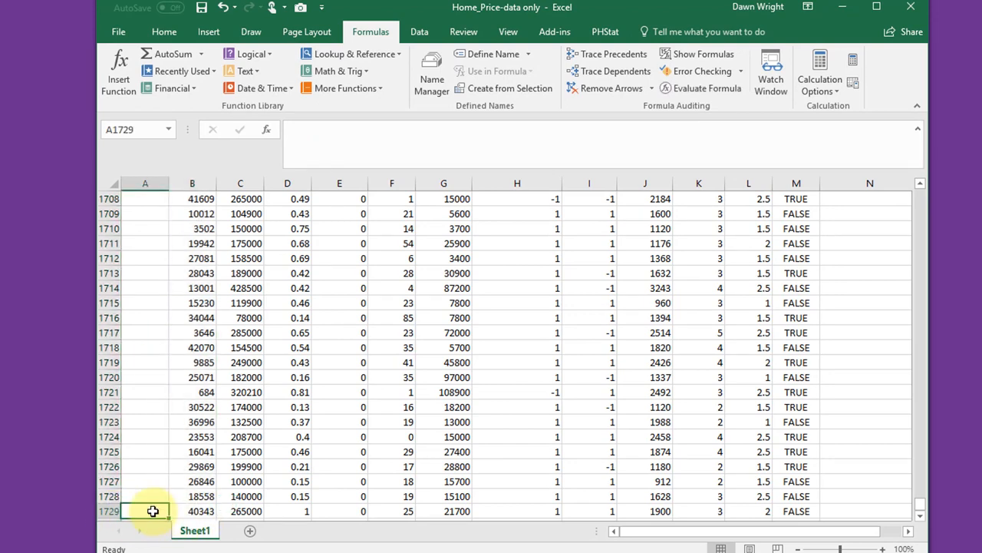
pyautogui.write('St')
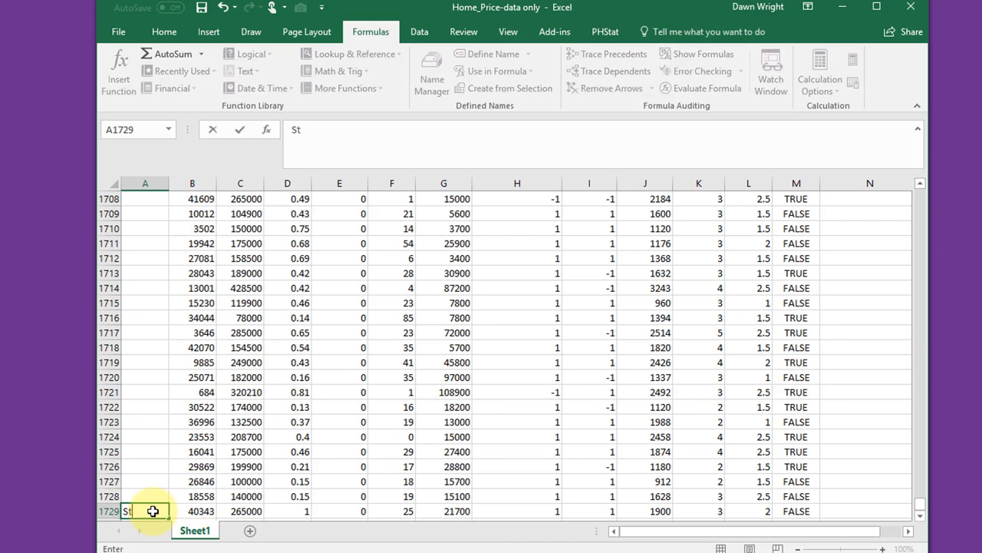
pyautogui.write('op')
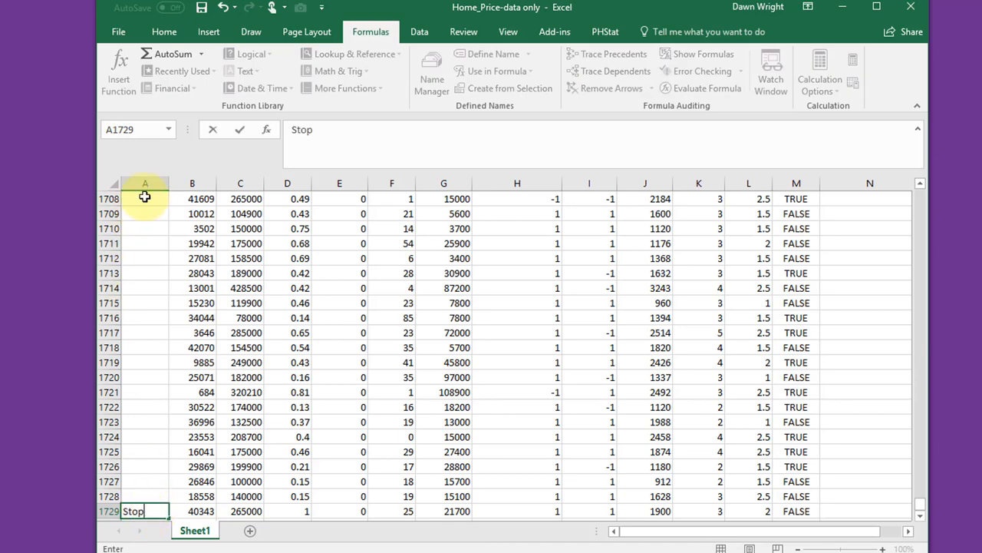
pyautogui.press('Return')
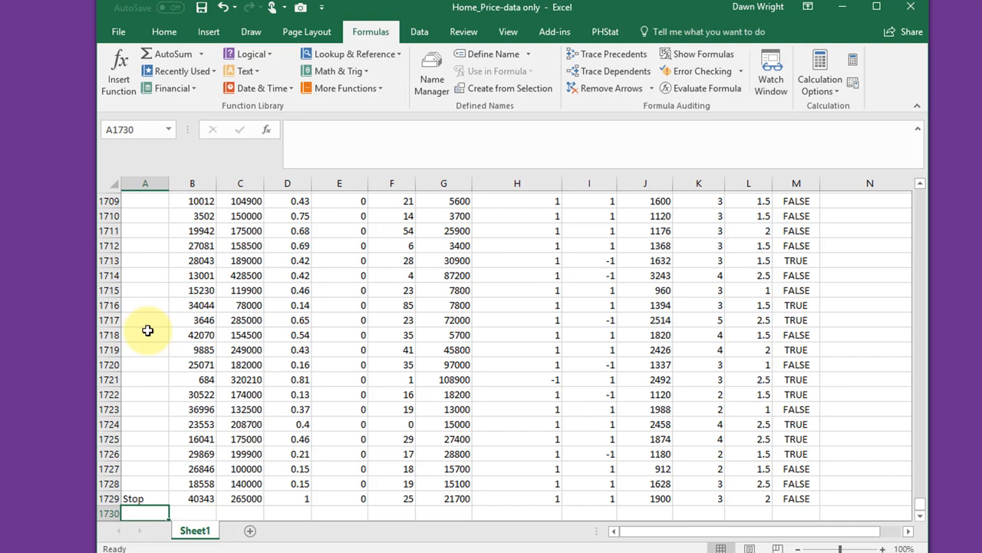
pyautogui.click(199, 496)
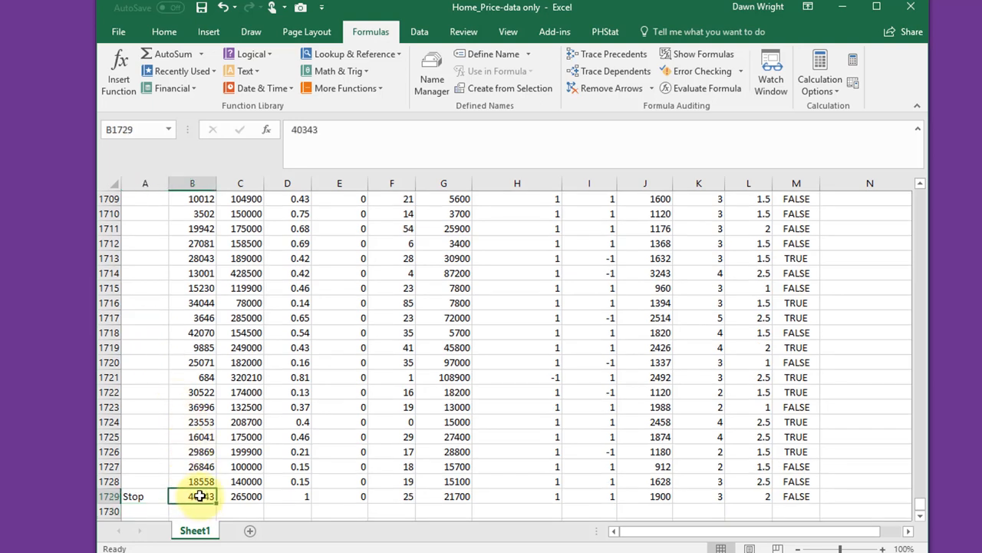
pyautogui.hotkey('ctrl', 'shift', 'Up')
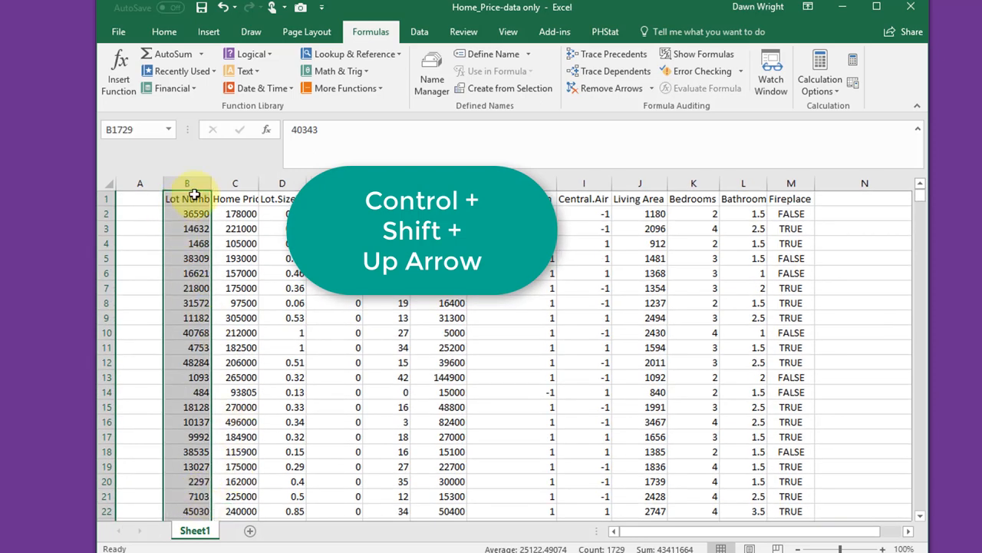
# Step: Enter a =RAND() formula in cell A2
pyautogui.click(147, 214)
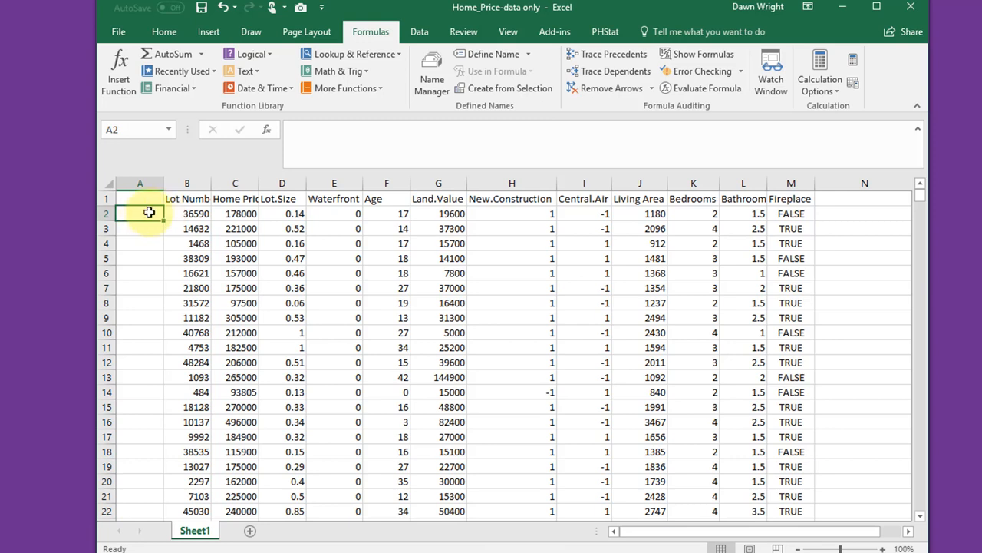
pyautogui.write('=')
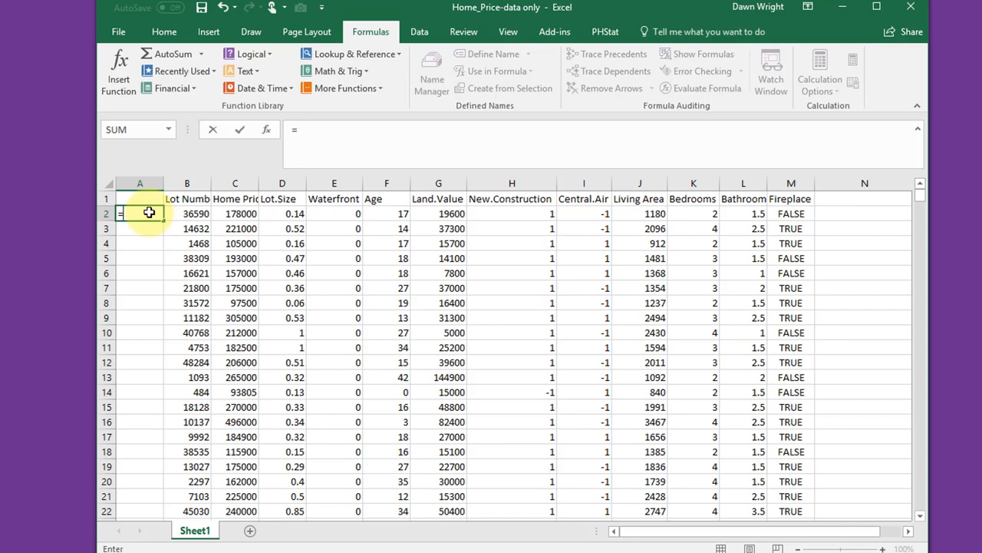
pyautogui.write('Rand')
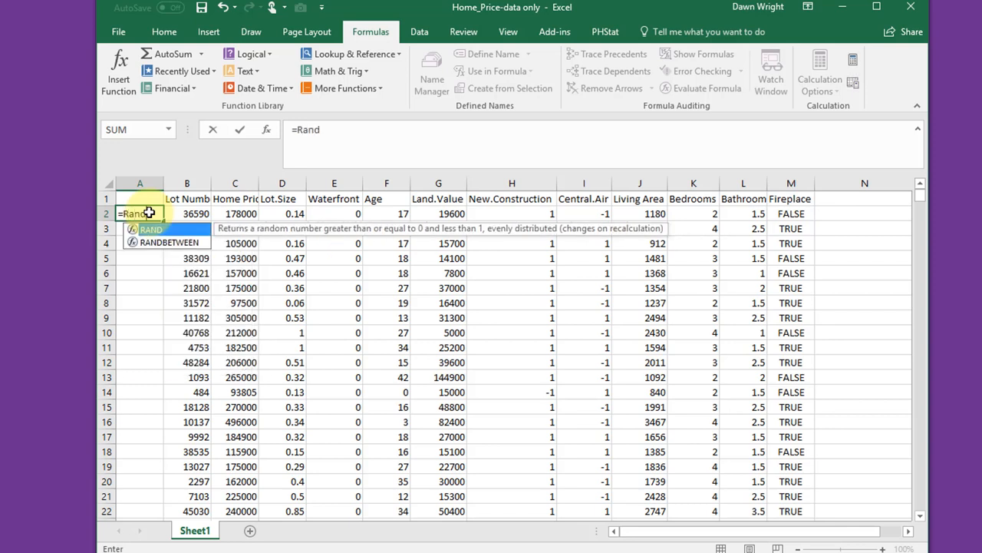
pyautogui.doubleClick(159, 229)
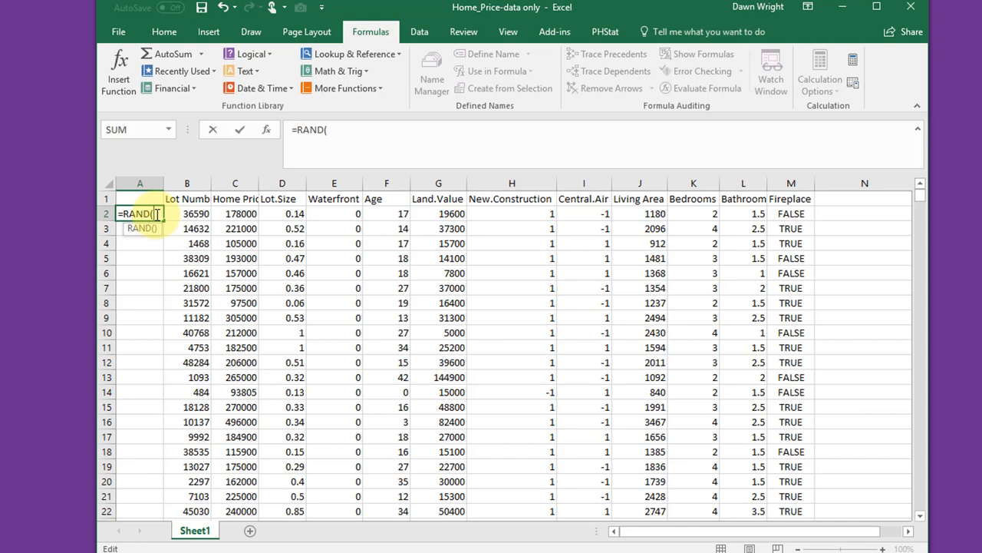
pyautogui.write(')')
pyautogui.press('Return')
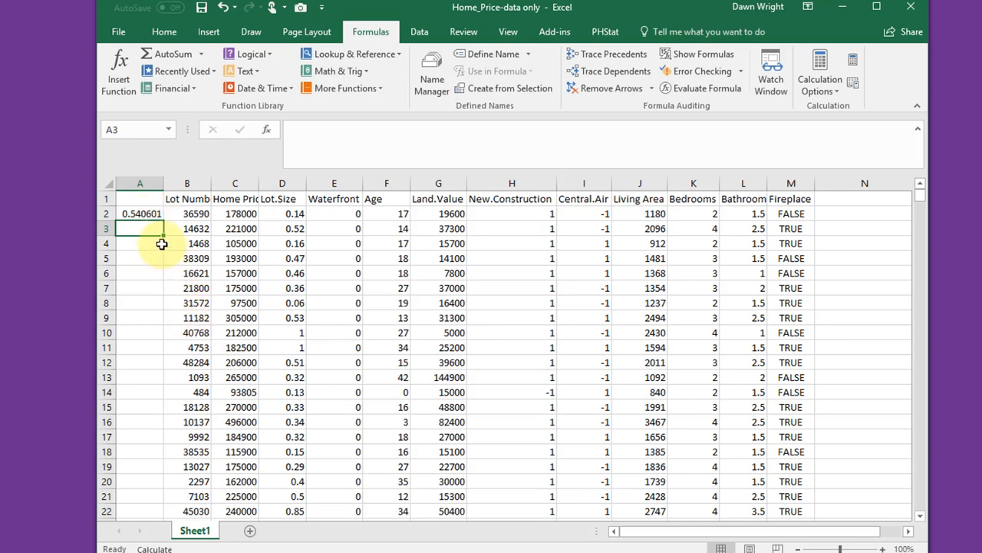
# Step: Widen column A and adjust A2's displayed decimal places, ending one fewer
pyautogui.click(148, 214)
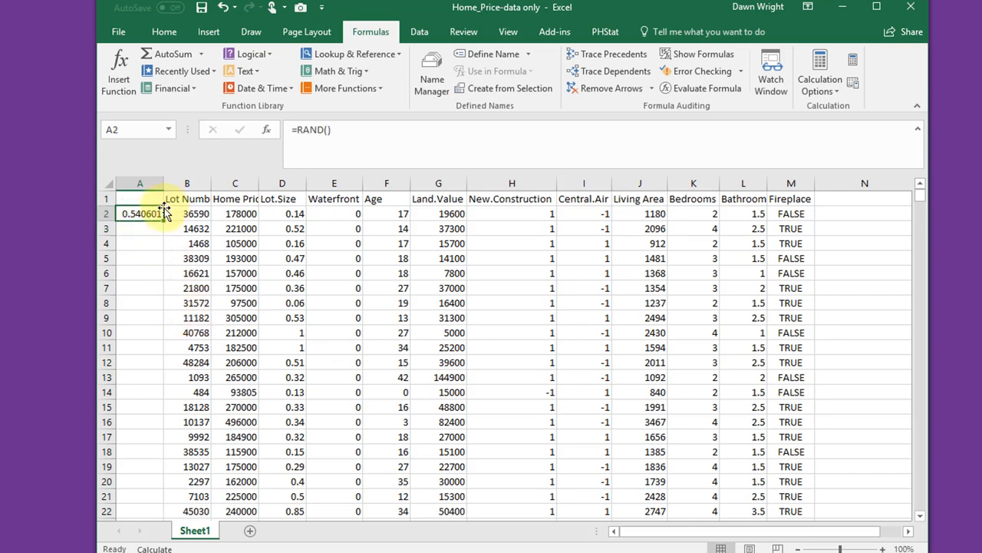
pyautogui.moveTo(164, 185); pyautogui.dragTo(249, 187)
pyautogui.click(164, 32)
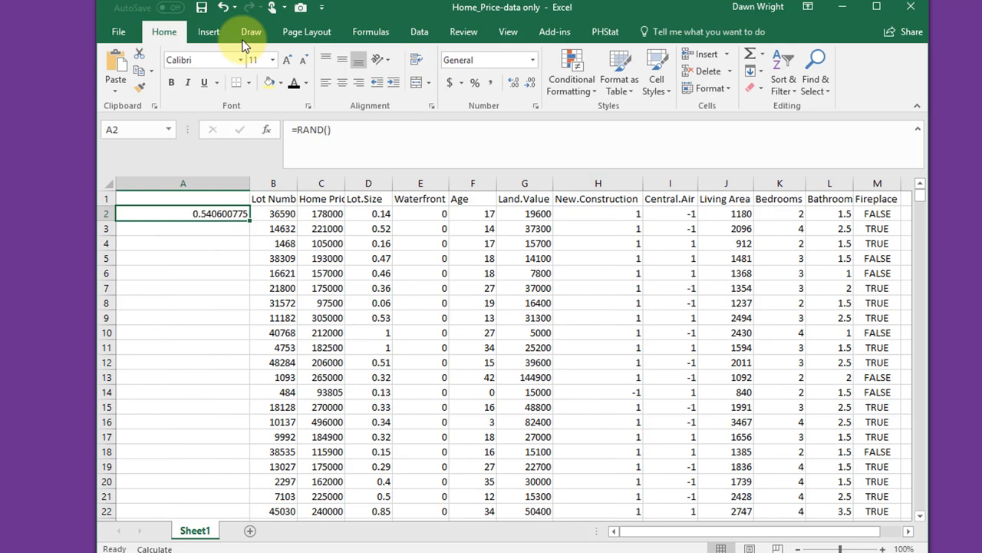
pyautogui.click(514, 83)
pyautogui.click(514, 83)
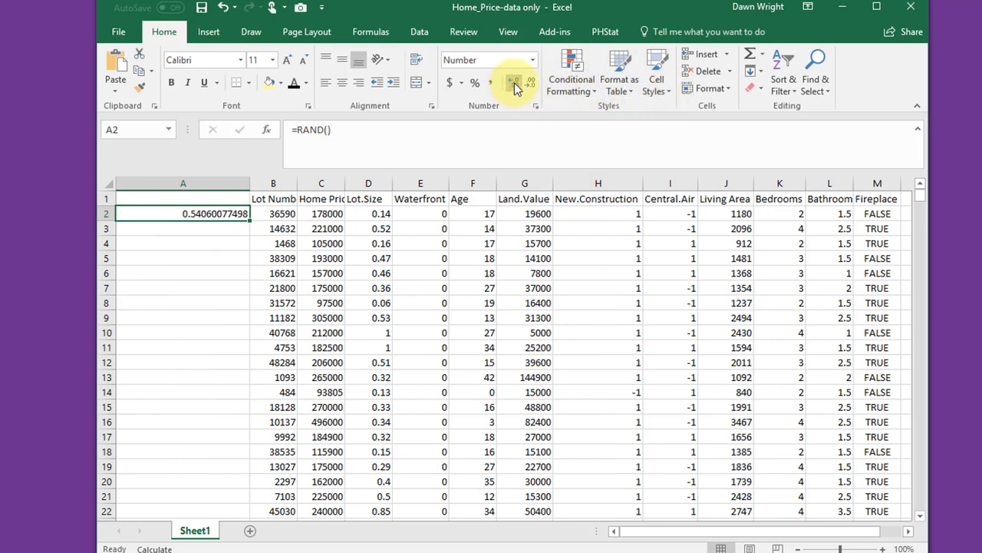
pyautogui.click(514, 83)
pyautogui.click(515, 83)
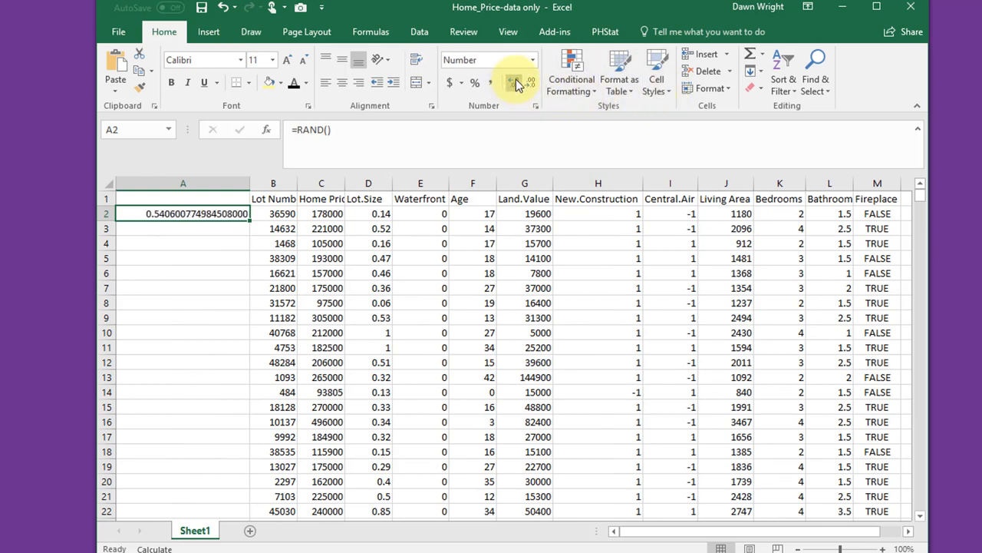
pyautogui.click(529, 83)
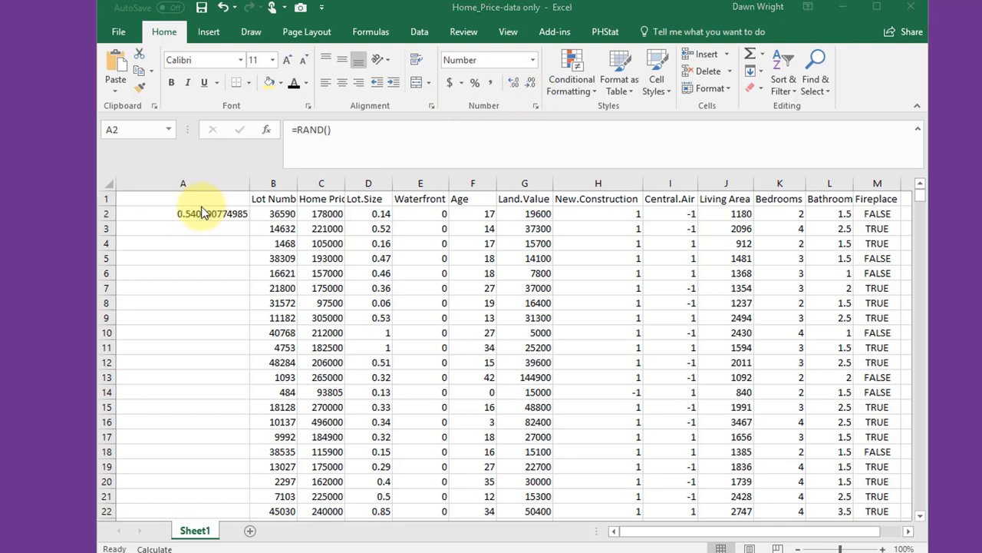
pyautogui.click(204, 210)
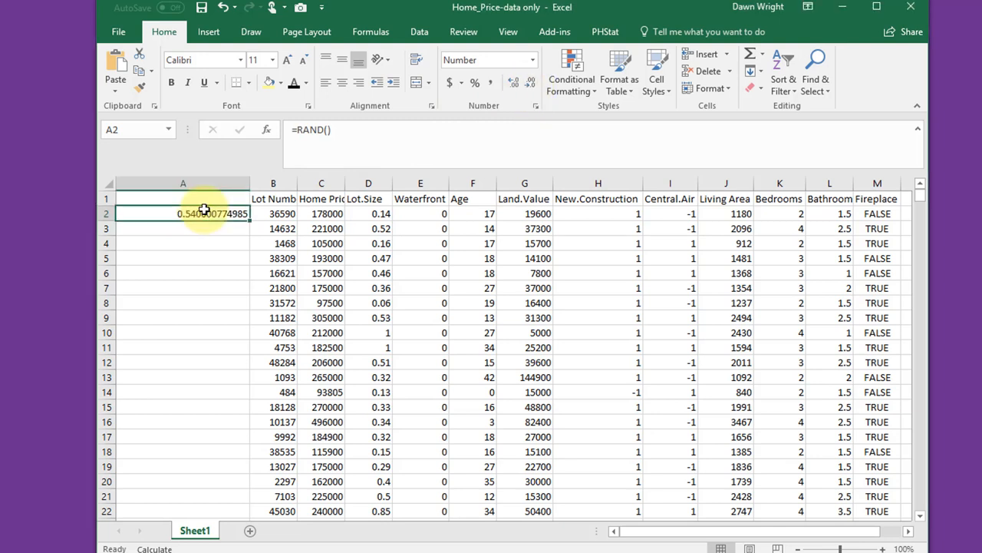
# Step: Fill =RAND() from A2 down to the last record with Ctrl+Enter
pyautogui.hotkey('ctrl', 'shift', 'Down')
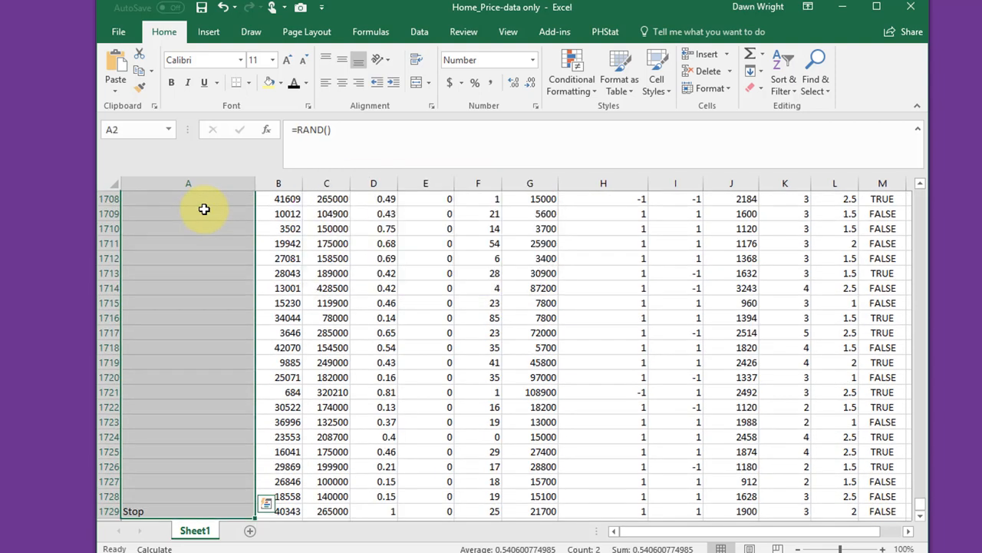
pyautogui.press('F2')
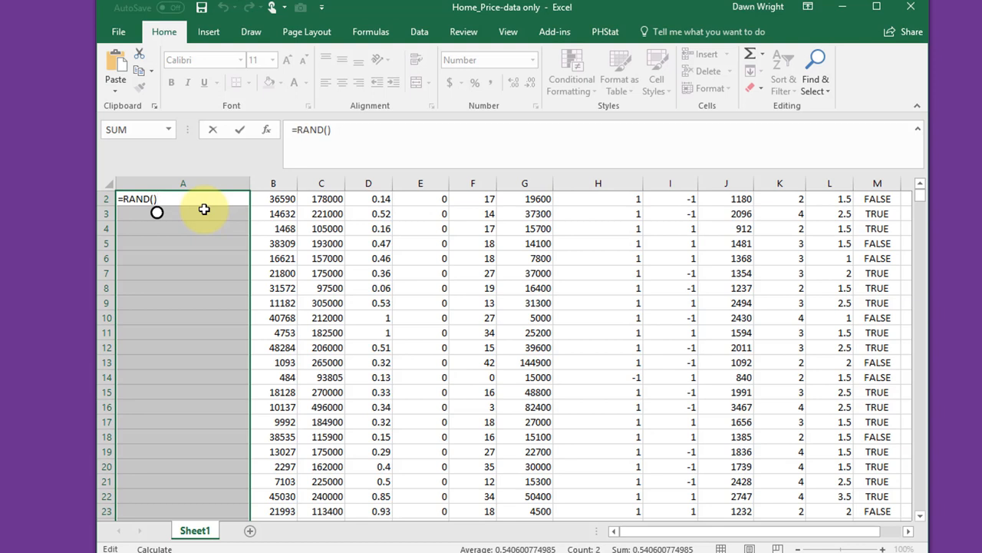
pyautogui.hotkey('ctrl', 'Return')
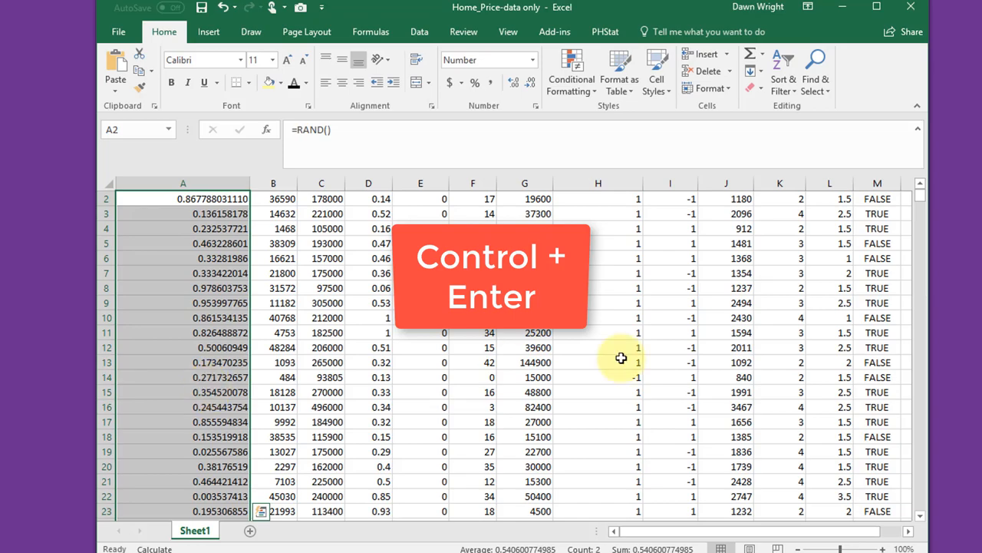
pyautogui.moveTo(923, 197); pyautogui.dragTo(929, 544)
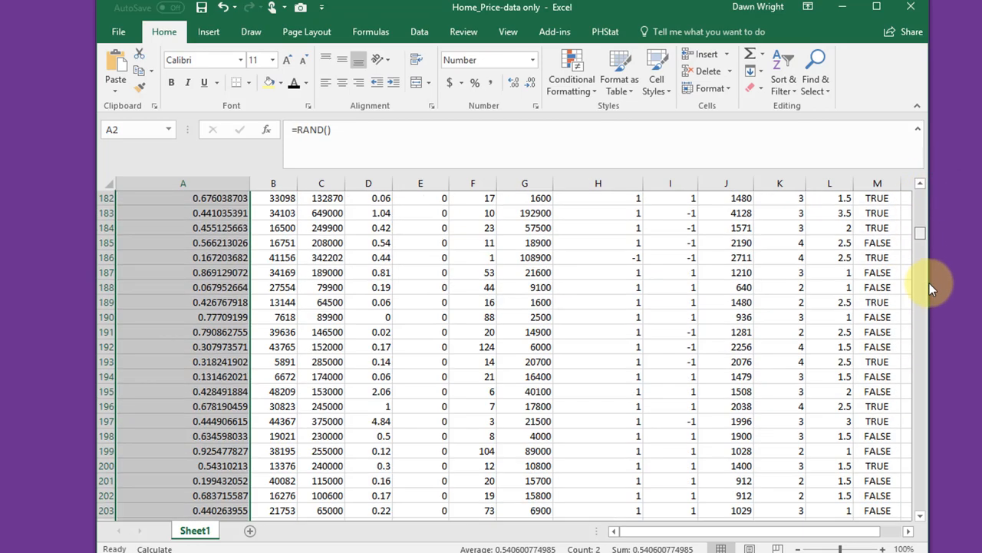
pyautogui.moveTo(921, 505); pyautogui.dragTo(921, 188)
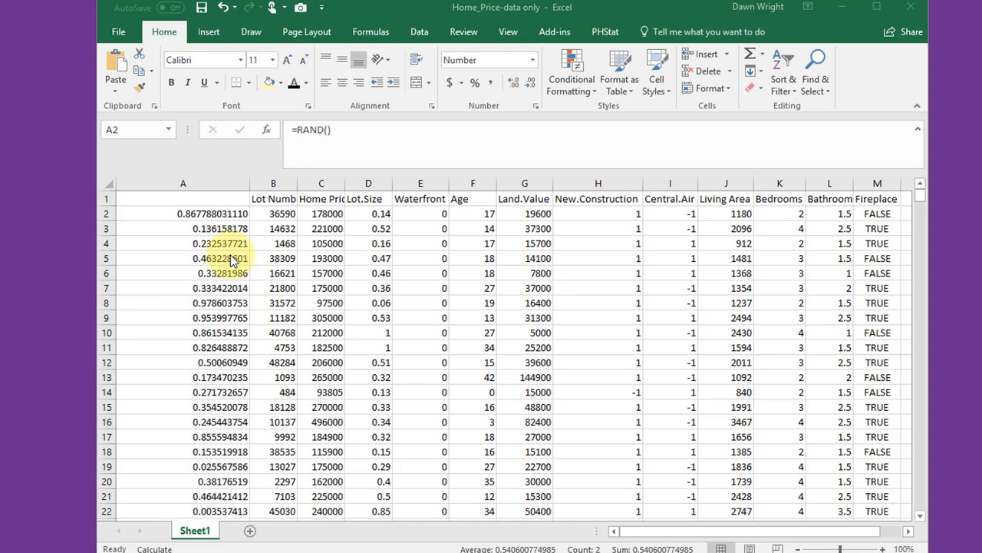
# Step: Sort the whole table by column A's random numbers, smallest to largest, expanding the selection
pyautogui.hotkey('alt', 'a')
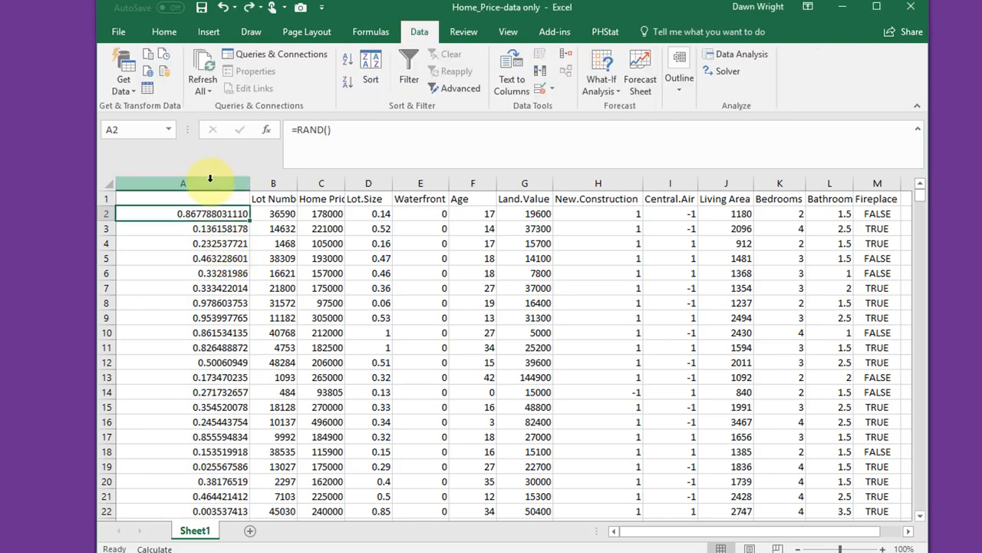
pyautogui.click(209, 178)
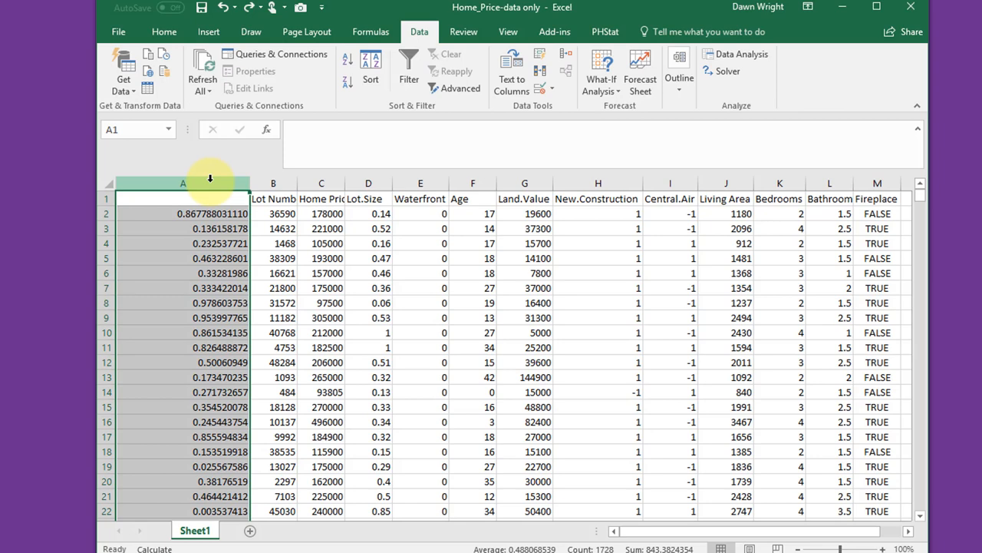
pyautogui.click(347, 59)
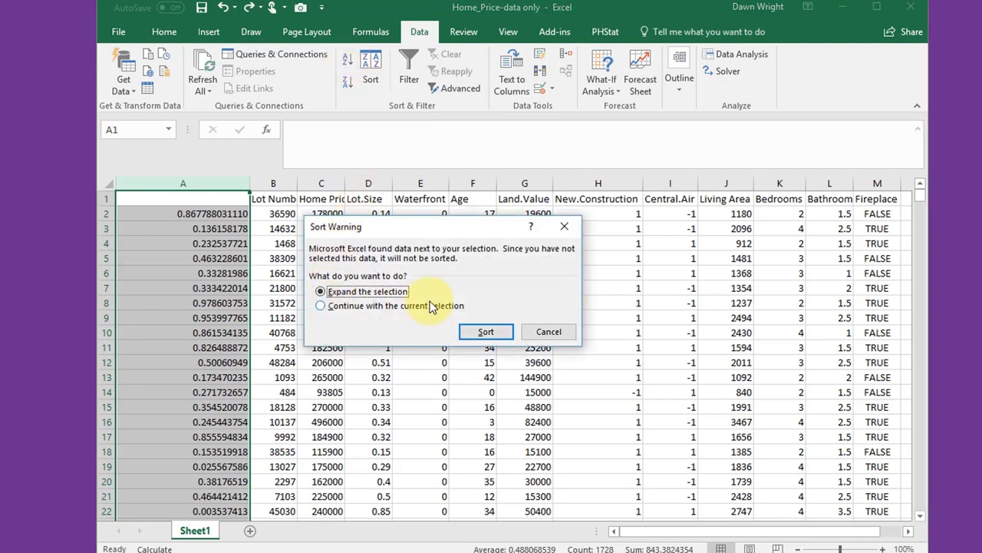
pyautogui.click(485, 336)
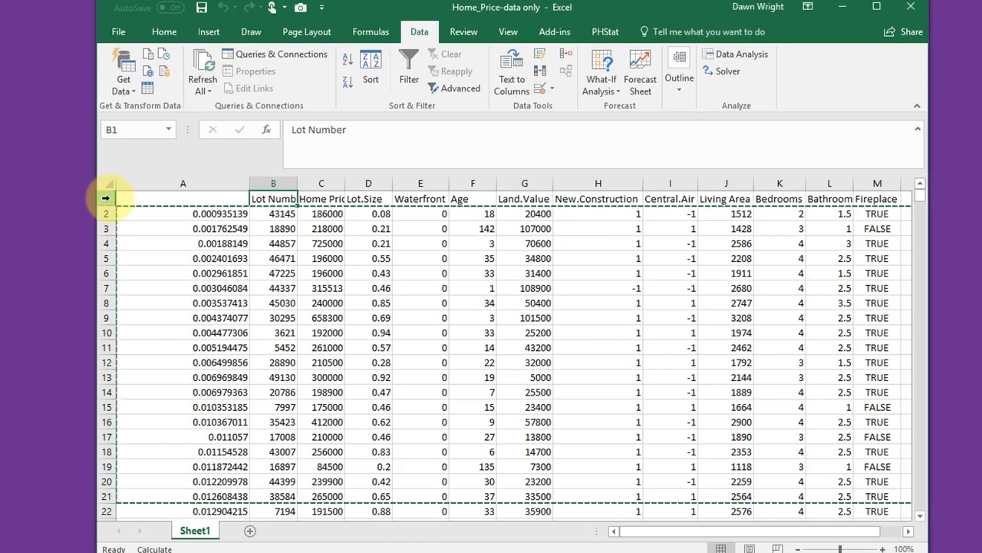
# Step: Select rows 1 through 21 and copy the headers plus first 20 shuffled records
pyautogui.click(109, 199)
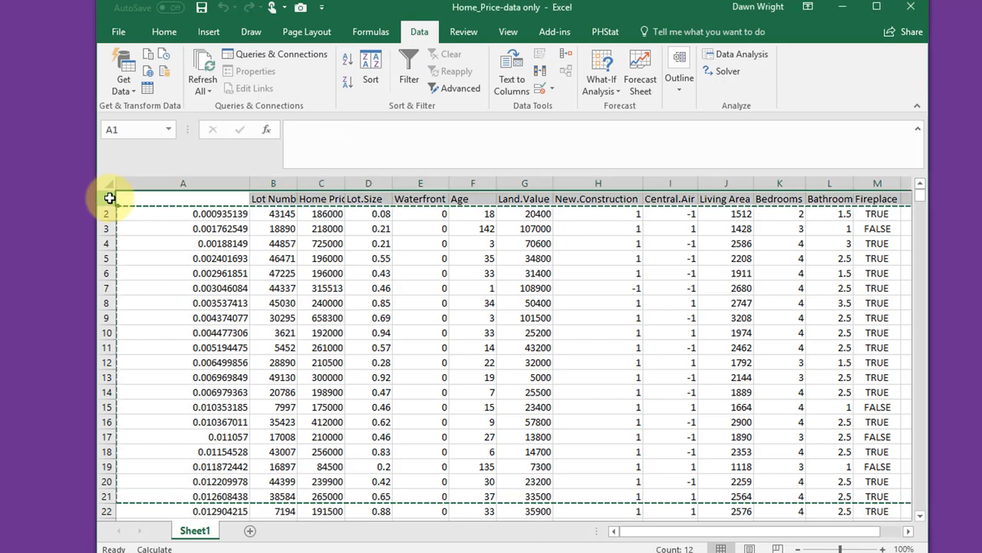
pyautogui.click(106, 198)
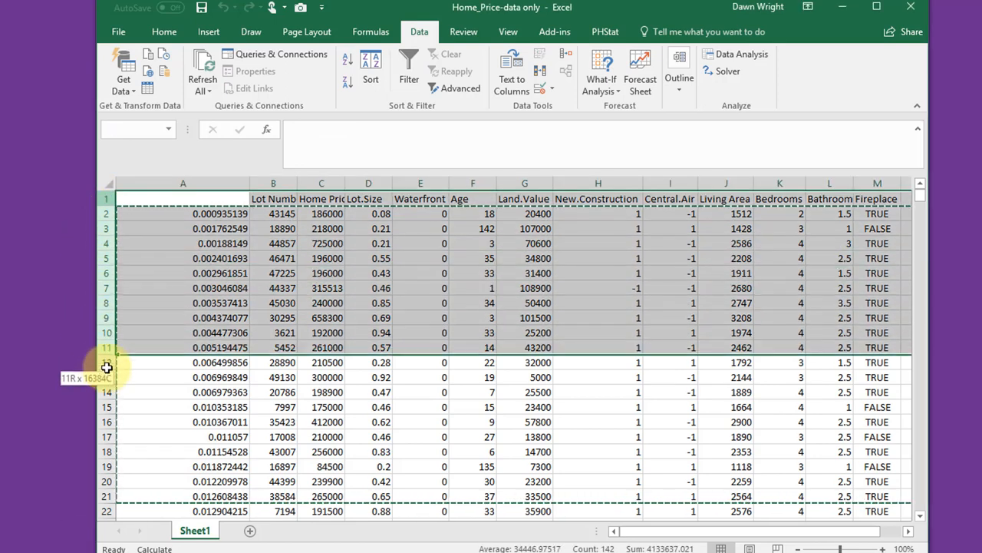
pyautogui.moveTo(106, 198); pyautogui.dragTo(107, 496)
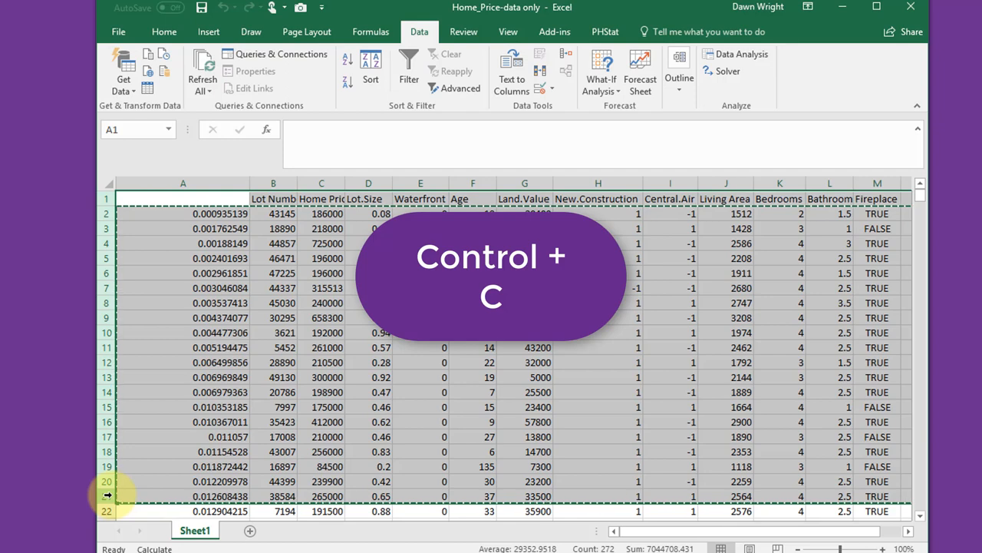
pyautogui.hotkey('ctrl', 'c')
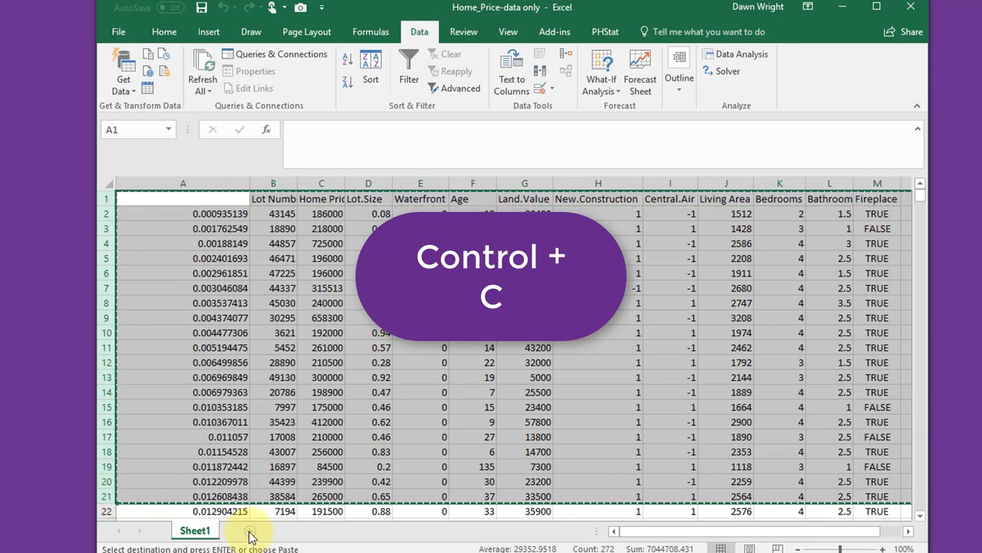
# Step: Add a new Sheet4 and paste the copied rows at A1
pyautogui.click(250, 530)
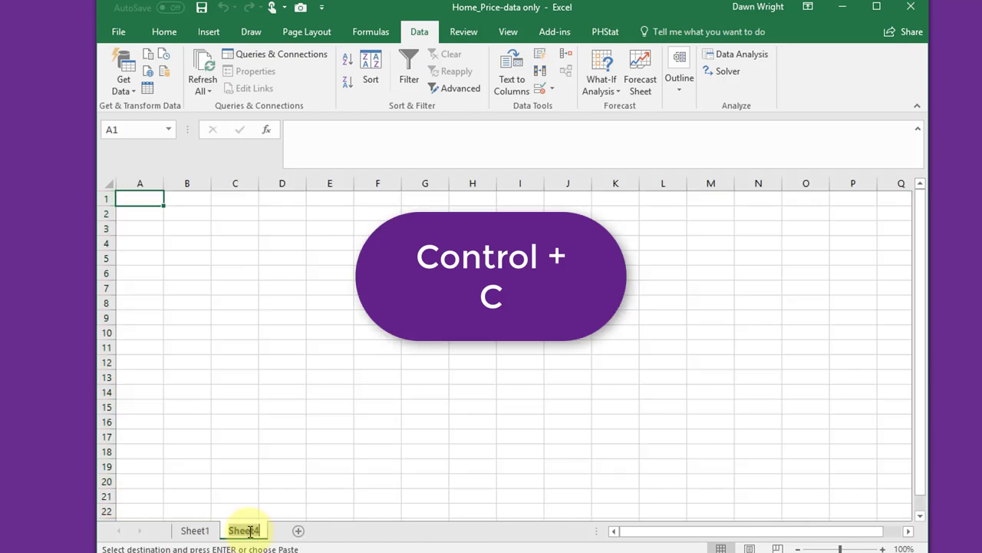
pyautogui.click(141, 197)
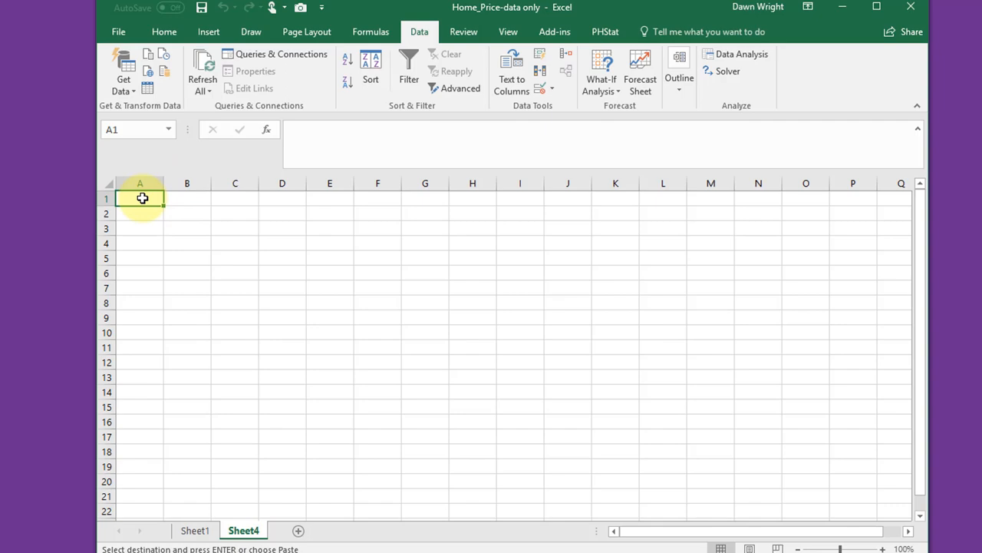
pyautogui.hotkey('ctrl', 'v')
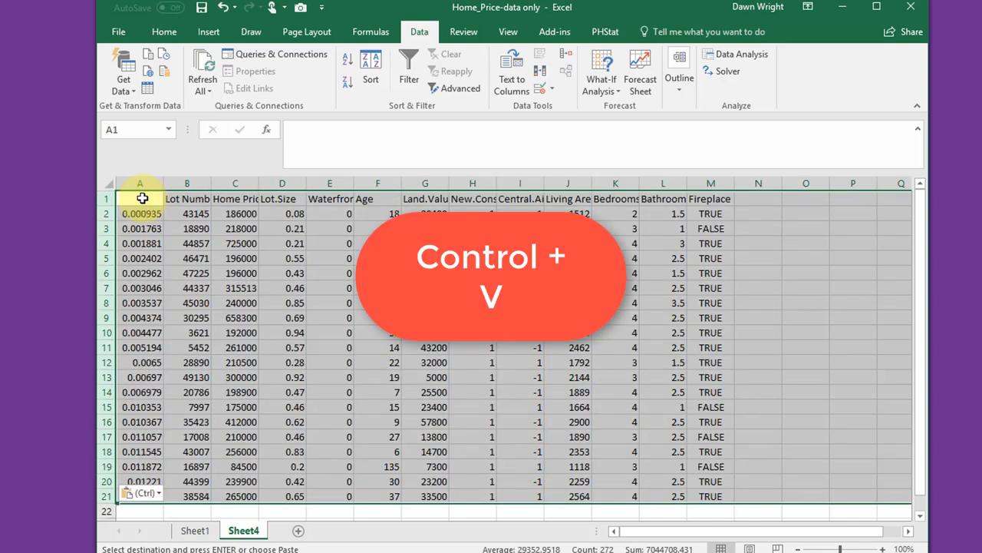
# Step: Delete the random-number column A from Sheet4
pyautogui.click(143, 183)
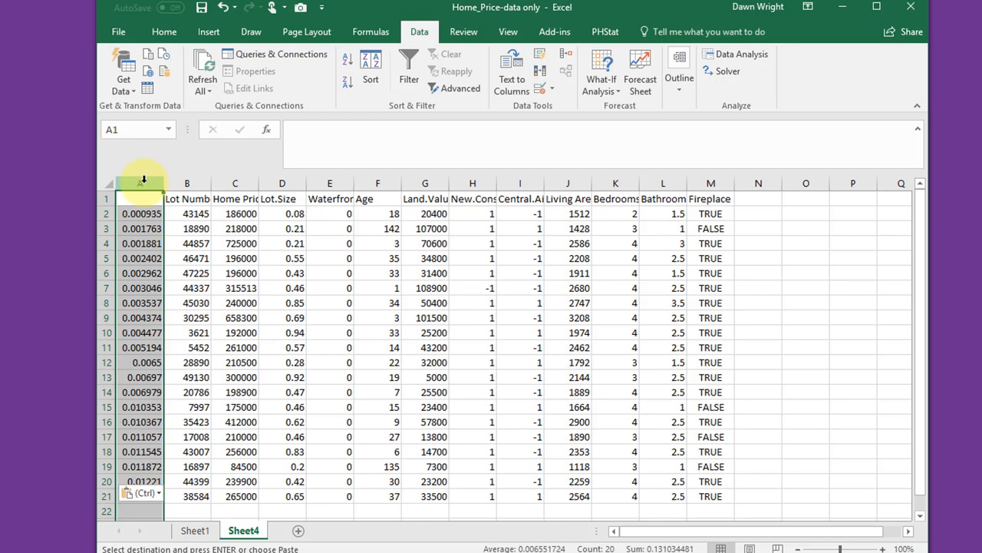
pyautogui.rightClick(143, 180)
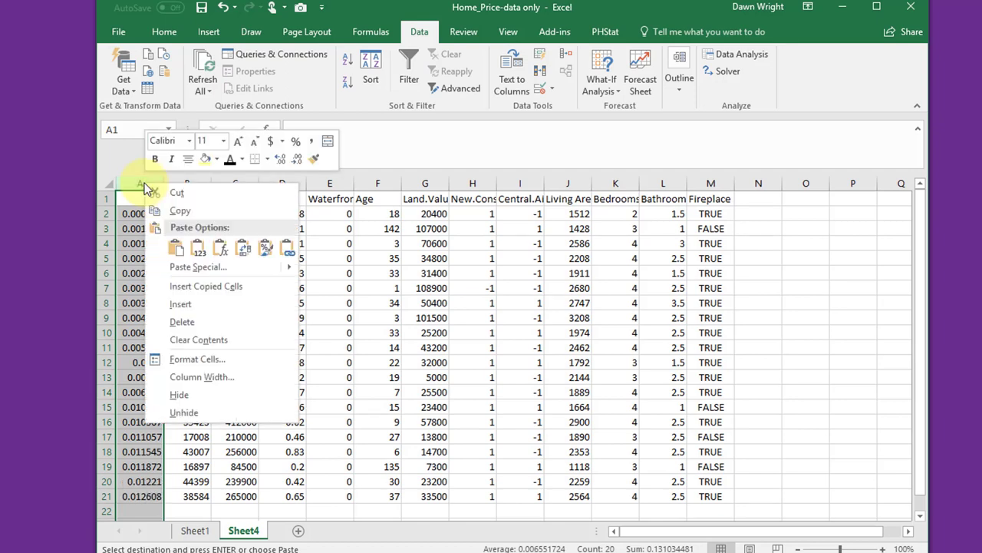
pyautogui.click(185, 321)
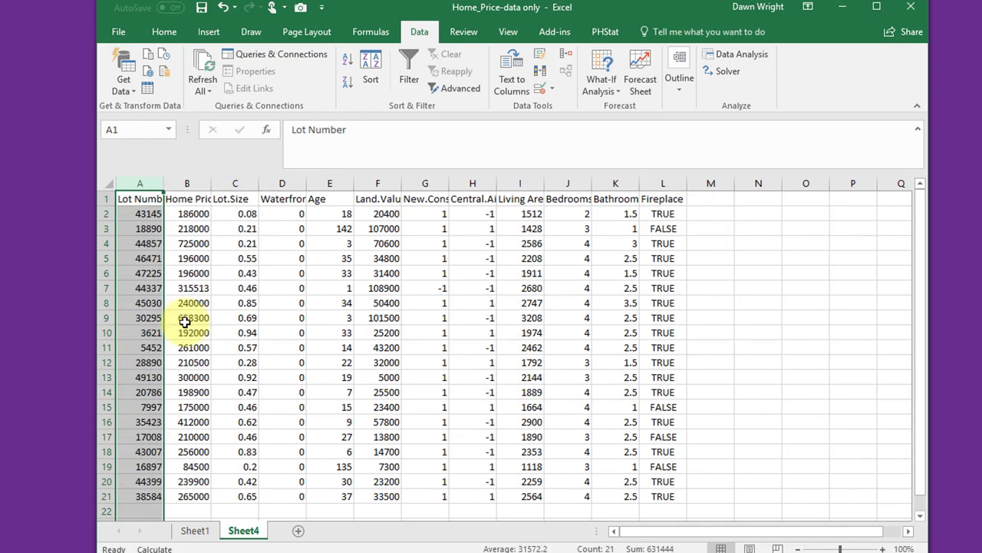
pyautogui.click(748, 393)
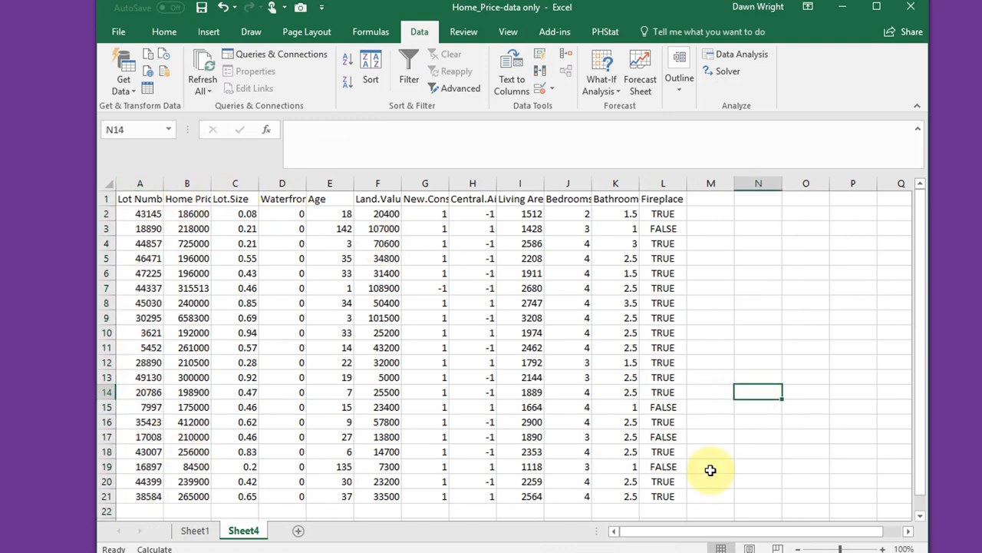